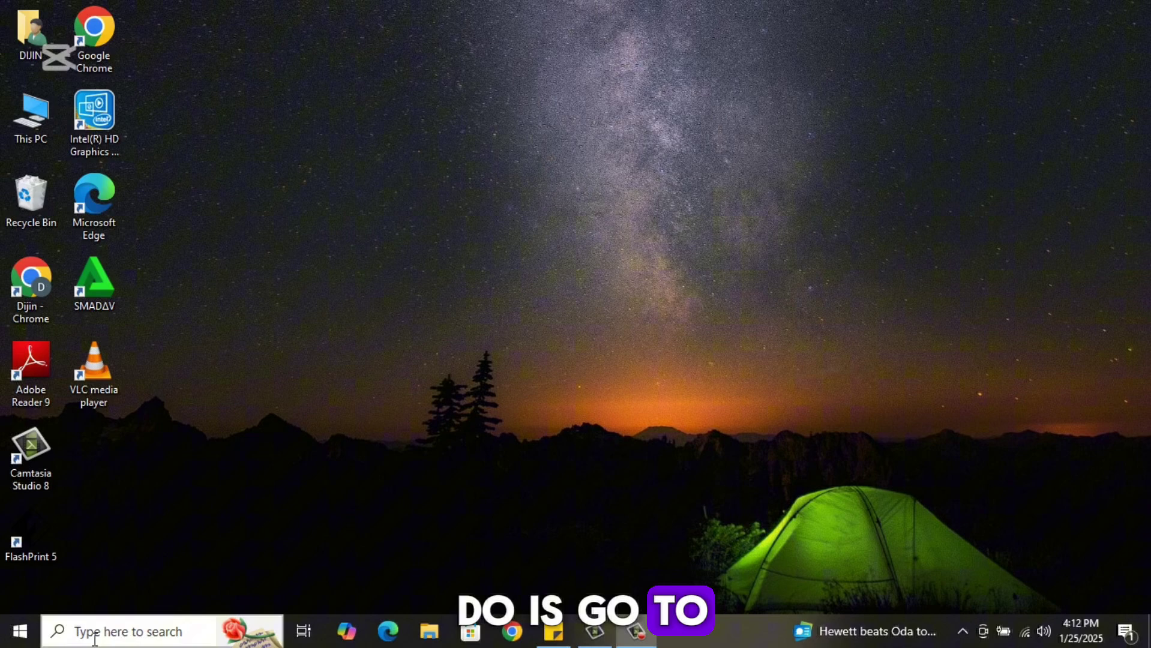
Step: Search for 'about', open About your PC, and mark the 4.00 GB installed RAM
{"action": "left_click", "coordinate": [116, 631]}
{"action": "type", "text": "about"}
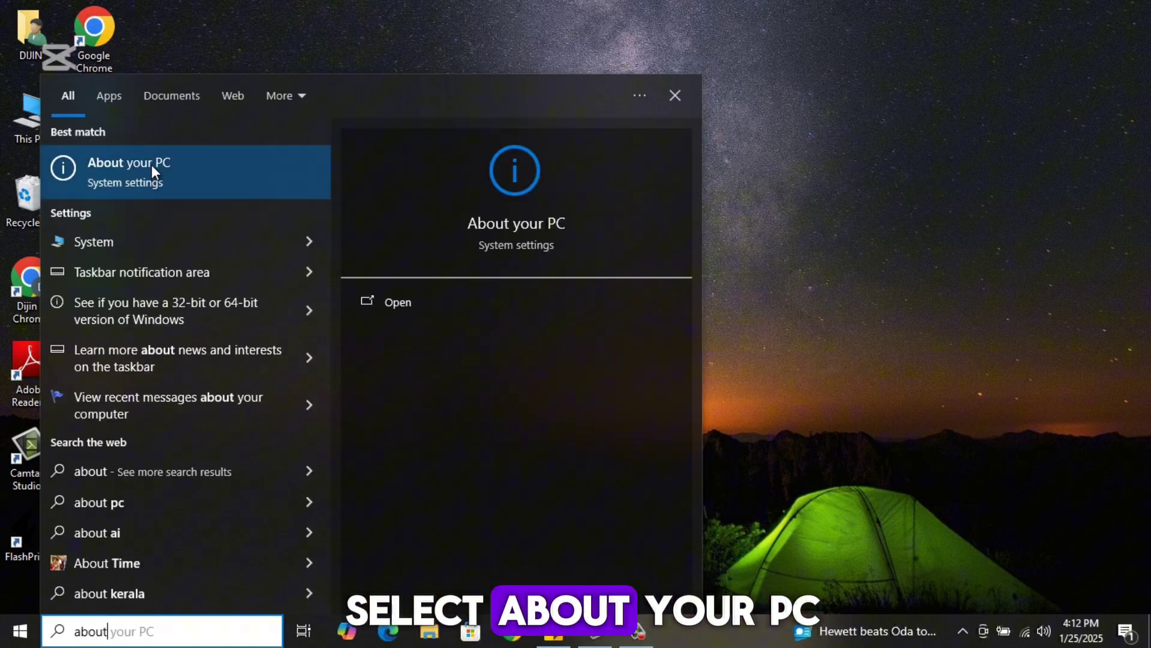
{"action": "left_click", "coordinate": [151, 165]}
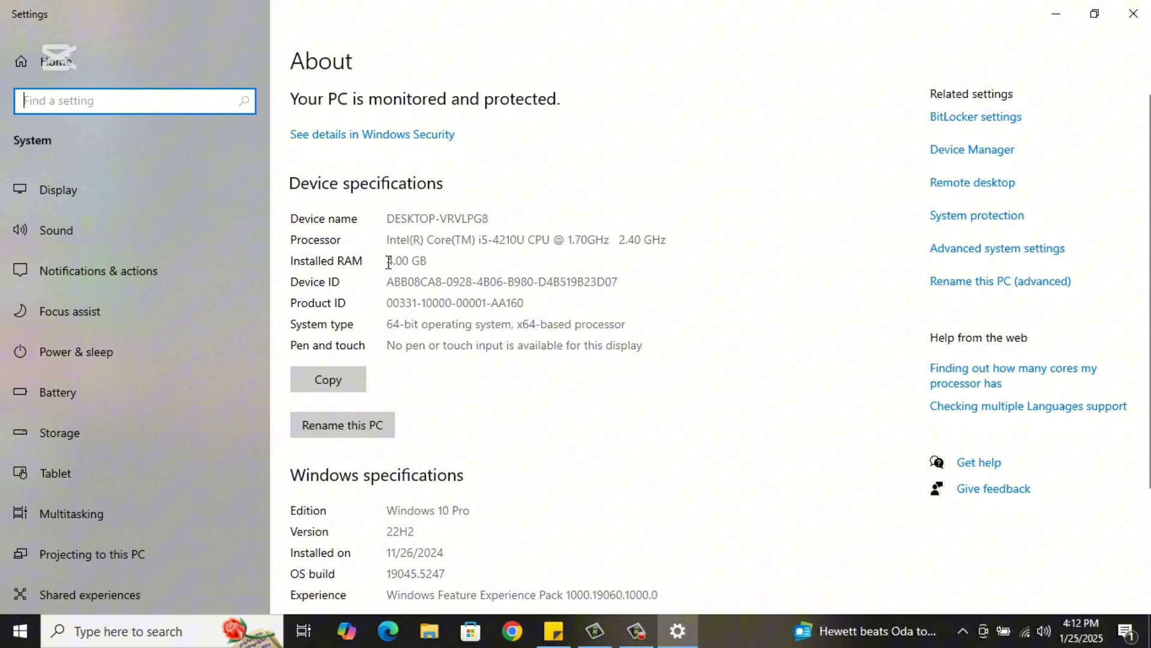
{"action": "left_click_drag", "start_coordinate": [388, 260], "coordinate": [430, 261]}
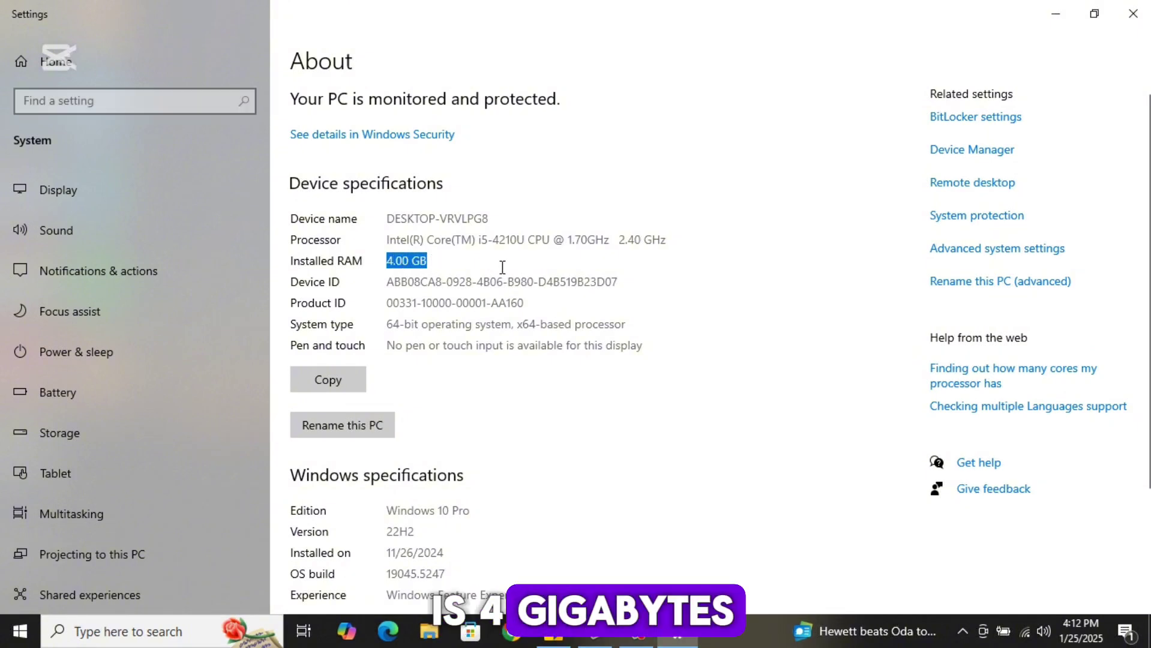
Step: From System Properties, open the Performance Options Advanced tab showing the 1536 MB paging total
{"action": "left_click", "coordinate": [999, 255]}
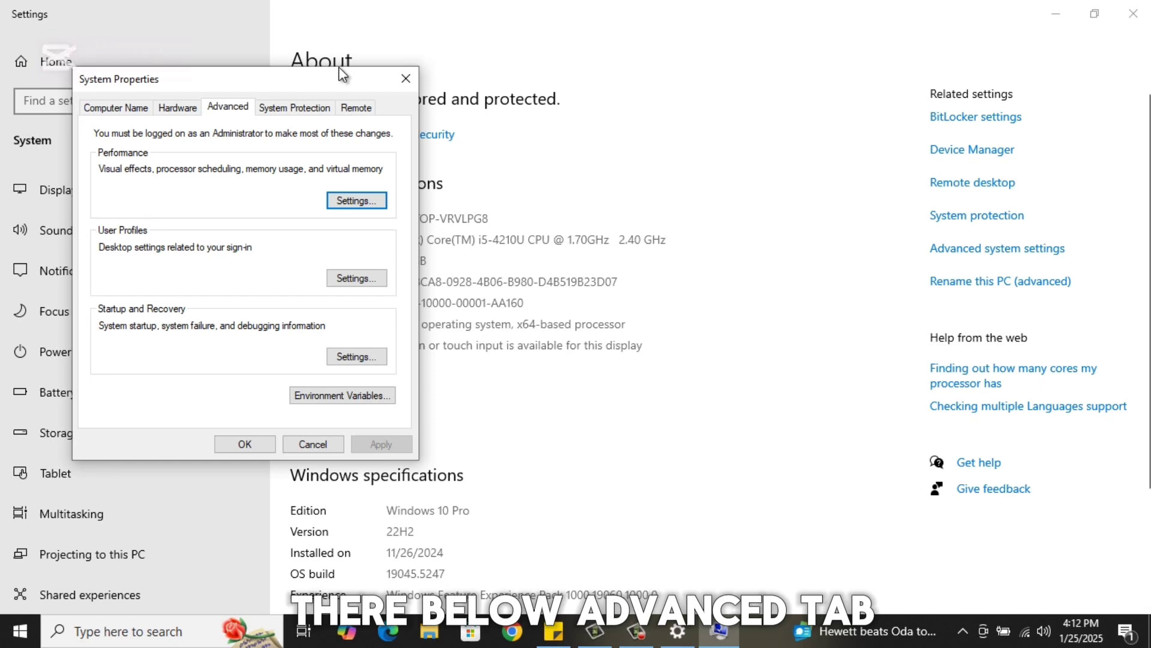
{"action": "left_click_drag", "start_coordinate": [340, 74], "coordinate": [505, 52]}
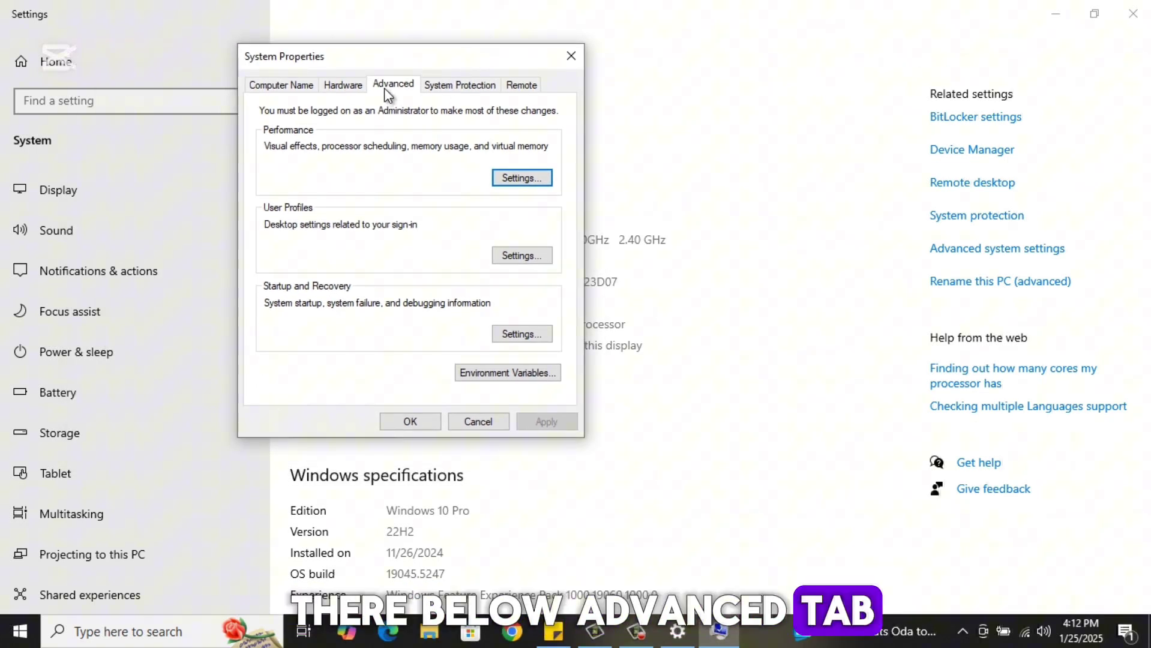
{"action": "left_click", "coordinate": [535, 180]}
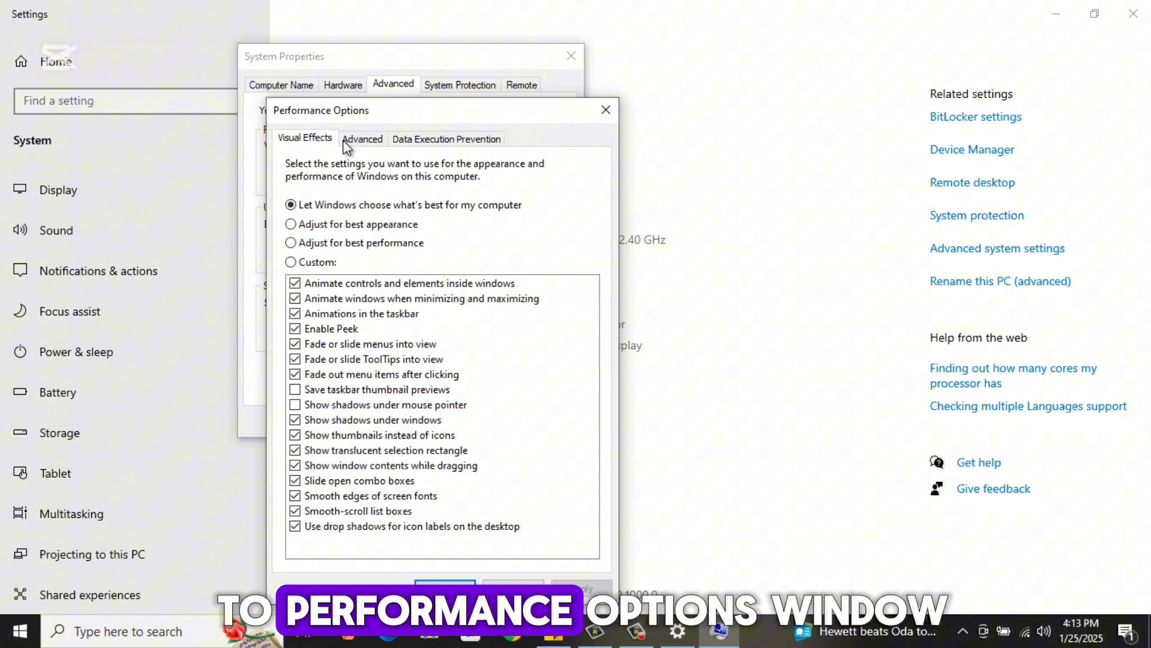
{"action": "left_click", "coordinate": [357, 139]}
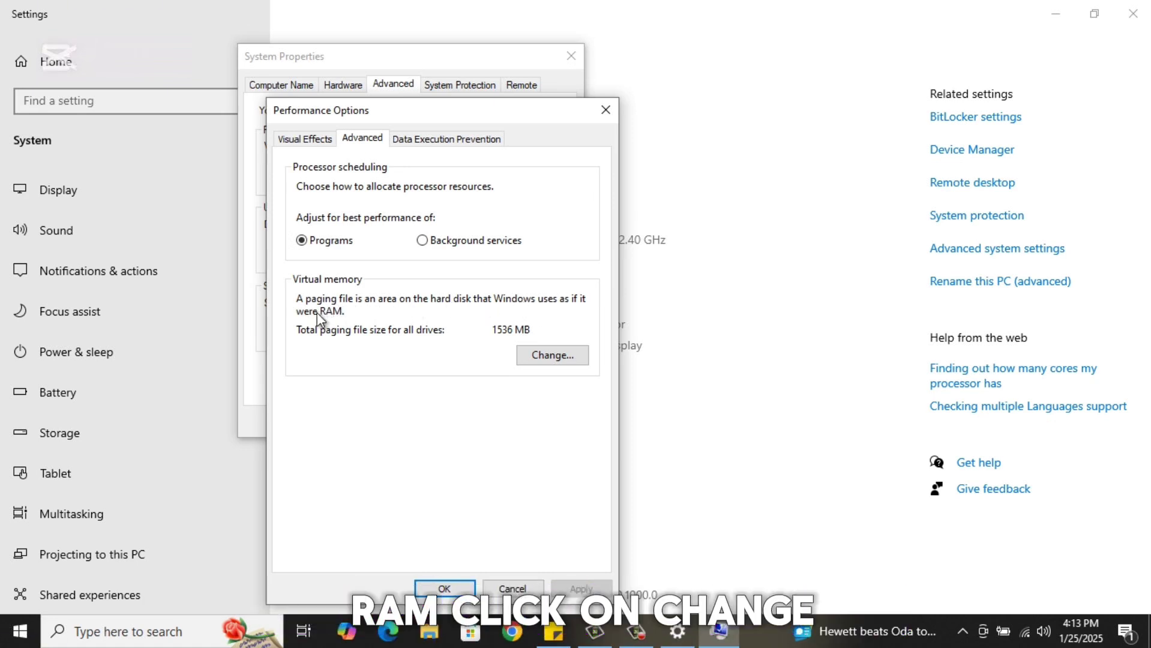
Step: In Virtual Memory, turn off automatic paging file management and choose Custom size for drive C
{"action": "left_click", "coordinate": [538, 360]}
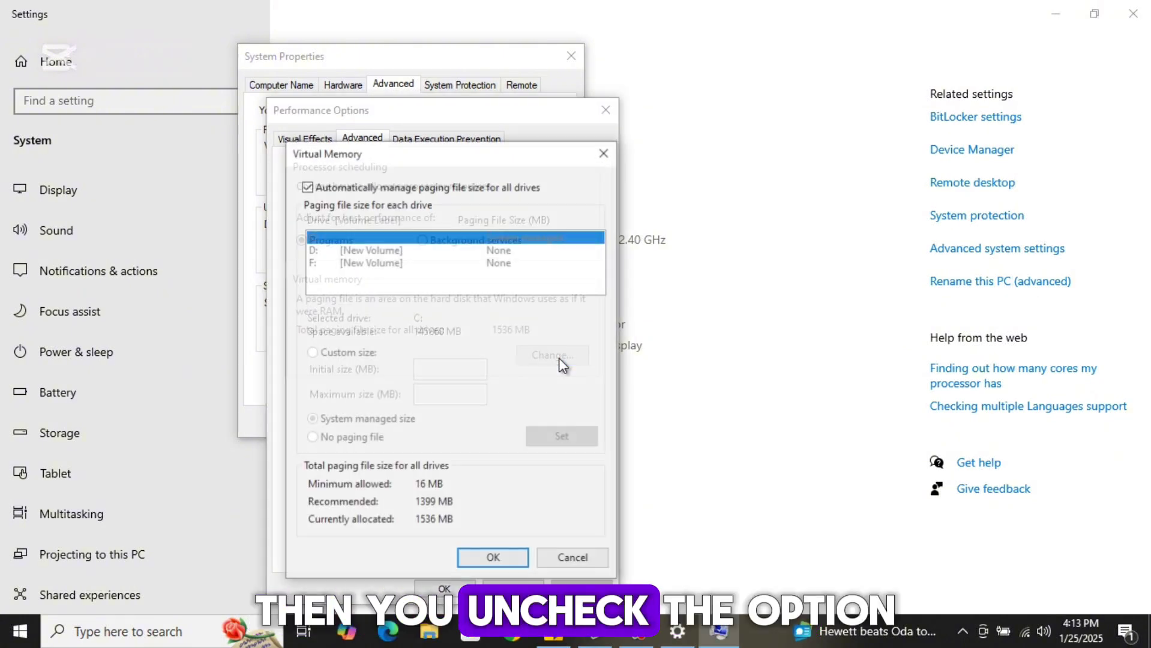
{"action": "left_click", "coordinate": [307, 186]}
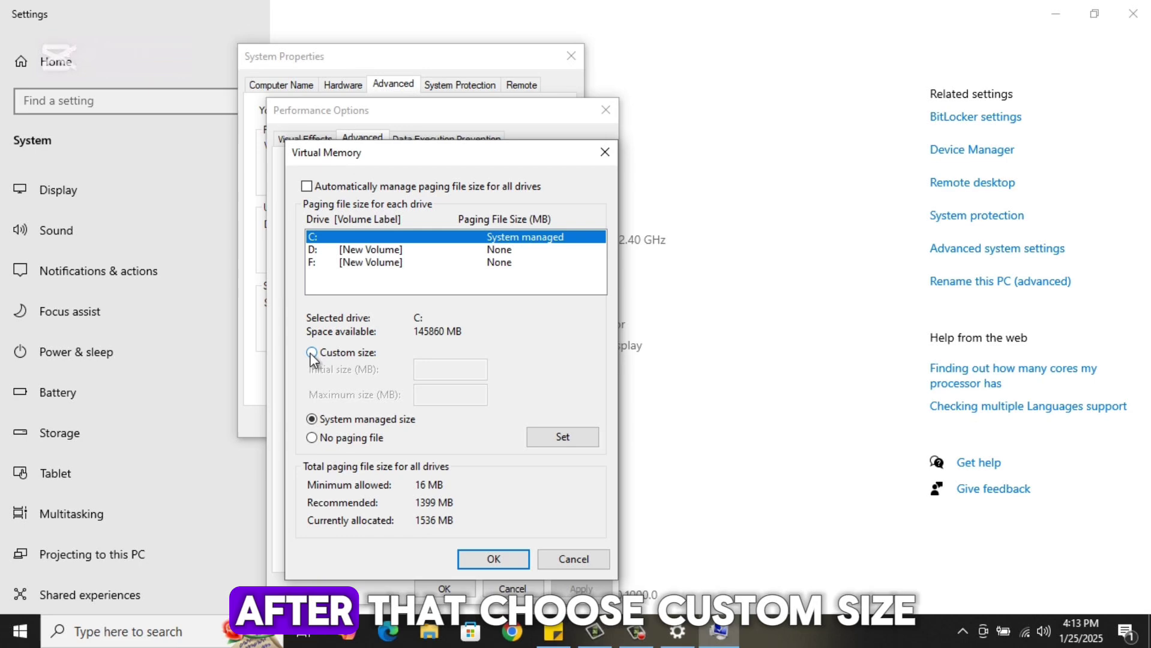
{"action": "left_click", "coordinate": [311, 352]}
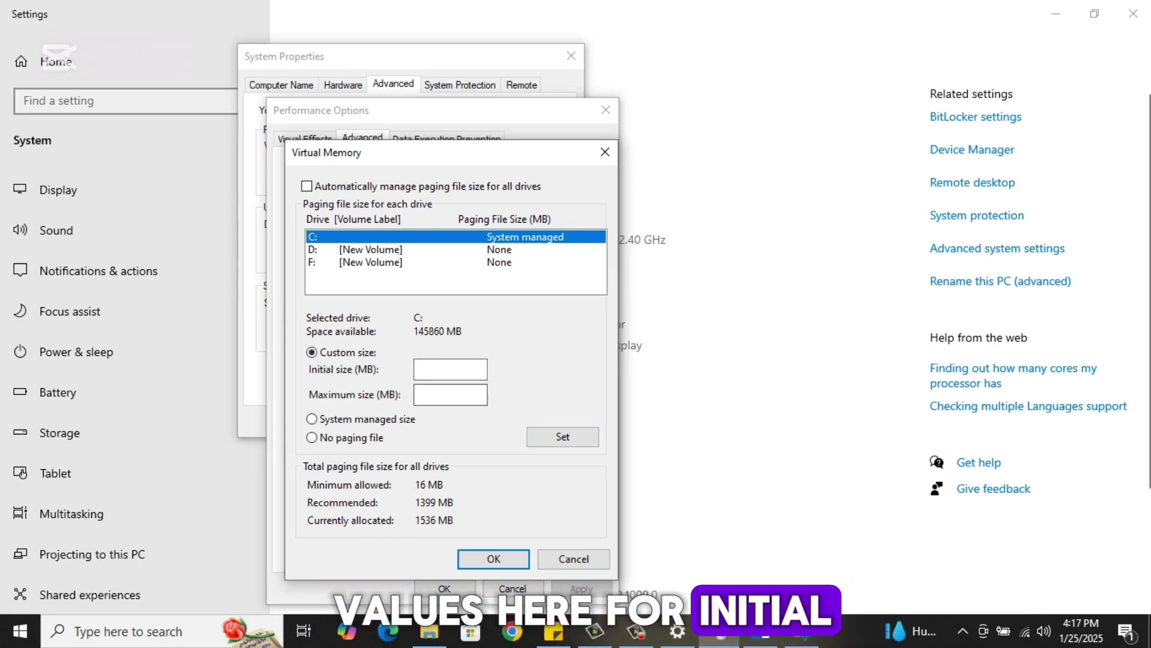
{"action": "left_click", "coordinate": [810, 637]}
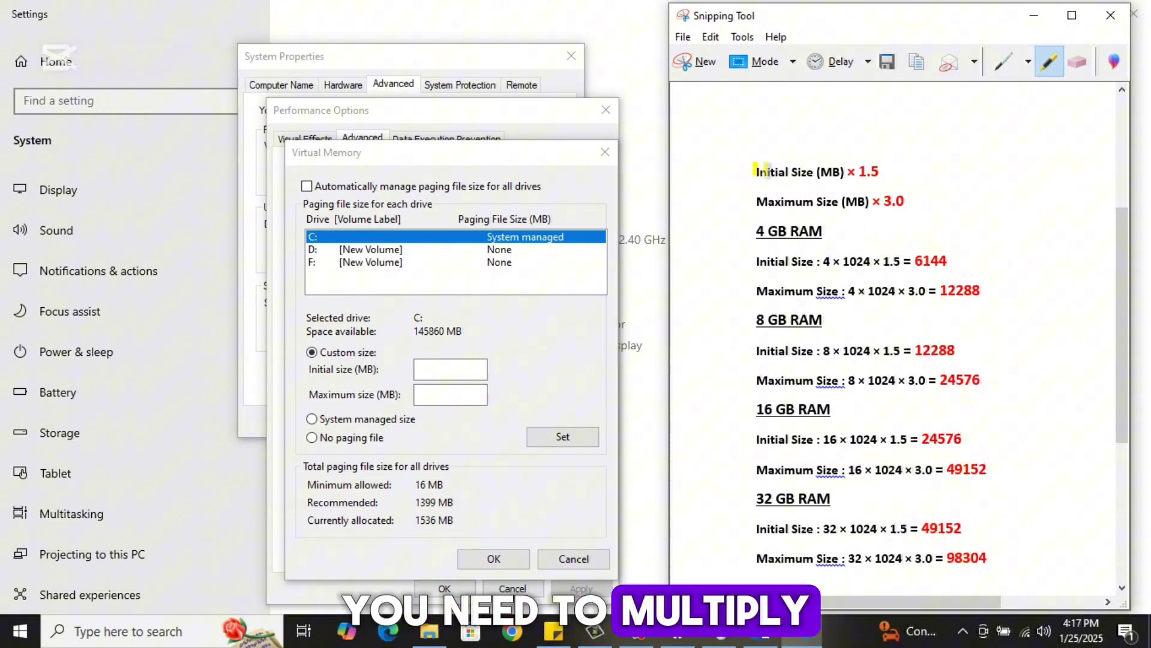
Step: Highlight the ×1.5 and ×3.0 formulas and the 4 GB RAM calculations (6144, 12288 MB)
{"action": "left_click_drag", "start_coordinate": [756, 171], "coordinate": [845, 171]}
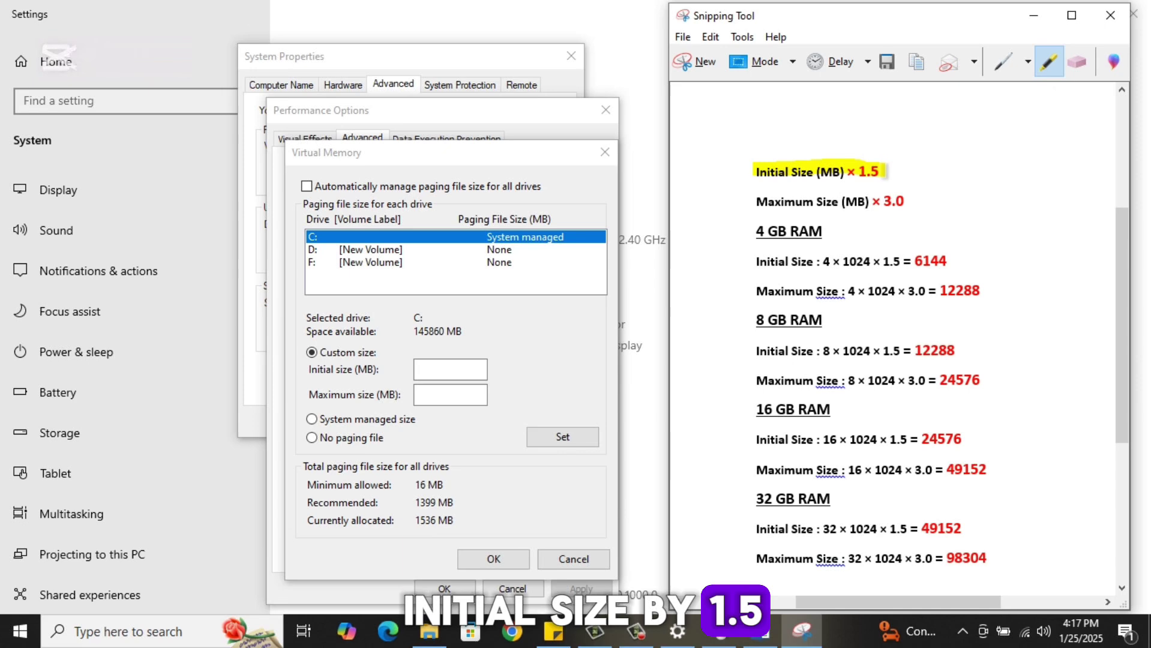
{"action": "left_click_drag", "start_coordinate": [755, 202], "coordinate": [910, 201]}
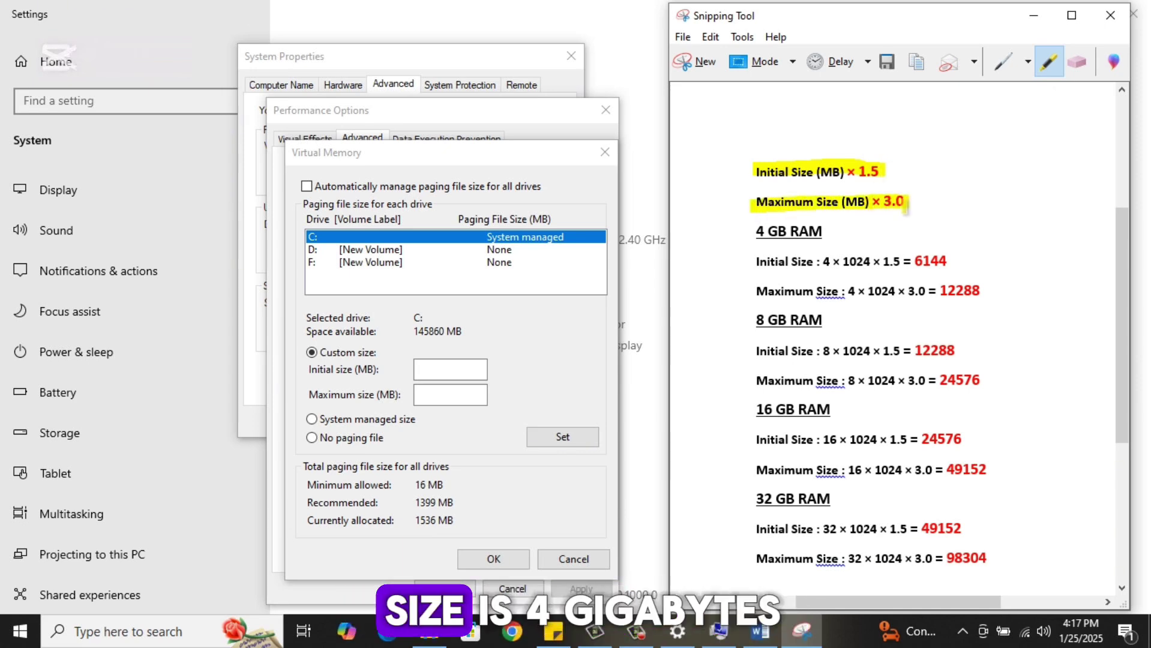
{"action": "left_click_drag", "start_coordinate": [755, 231], "coordinate": [822, 232]}
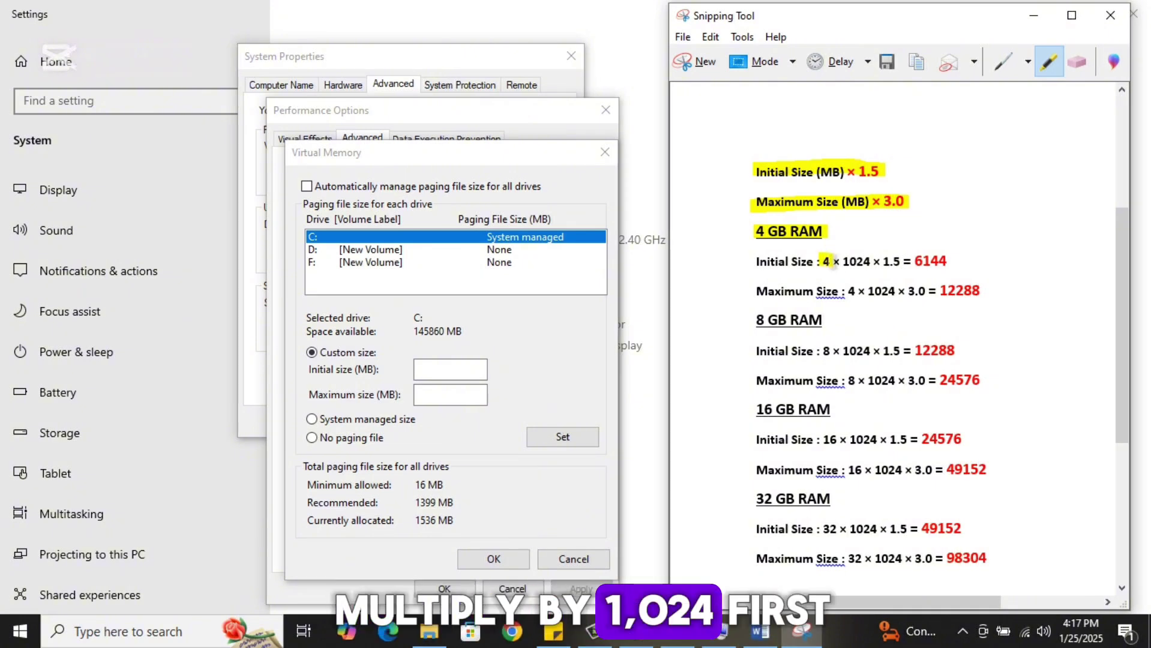
{"action": "left_click_drag", "start_coordinate": [856, 261], "coordinate": [873, 261]}
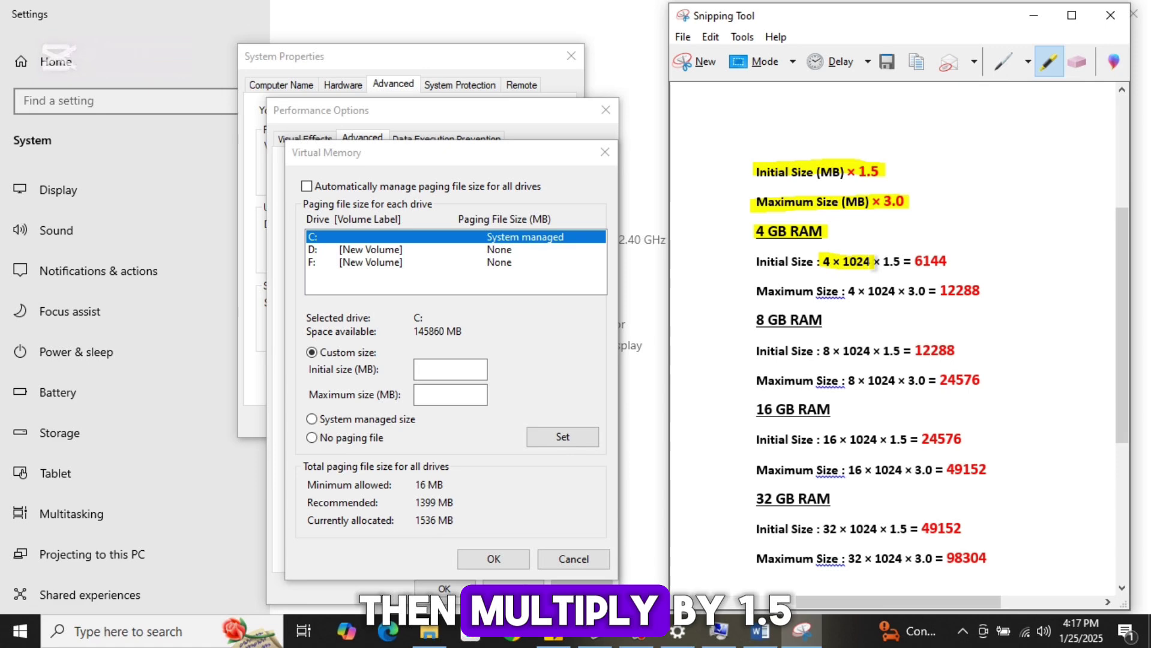
{"action": "left_click_drag", "start_coordinate": [874, 261], "coordinate": [955, 261]}
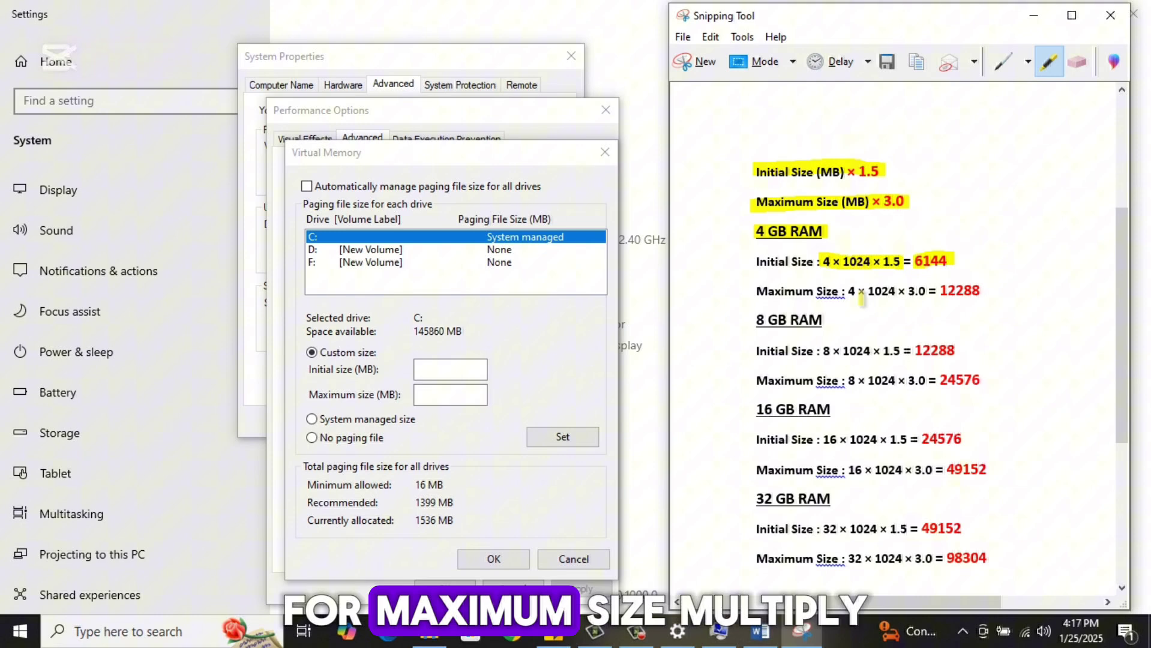
{"action": "left_click_drag", "start_coordinate": [849, 291], "coordinate": [861, 291]}
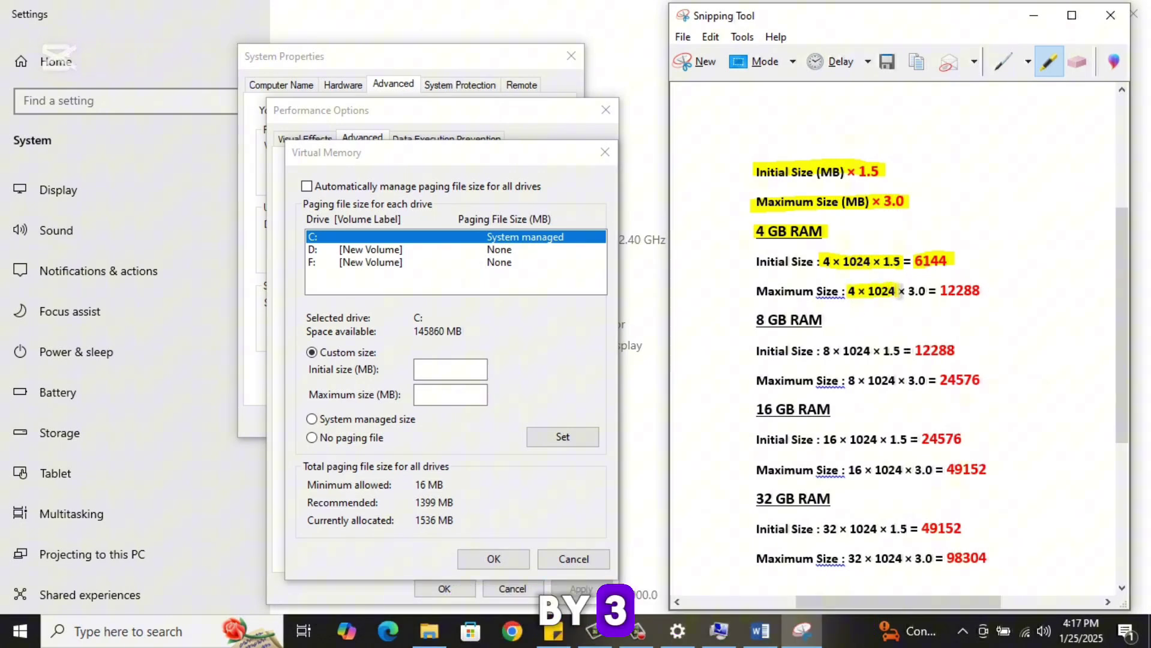
{"action": "left_click_drag", "start_coordinate": [917, 290], "coordinate": [928, 290]}
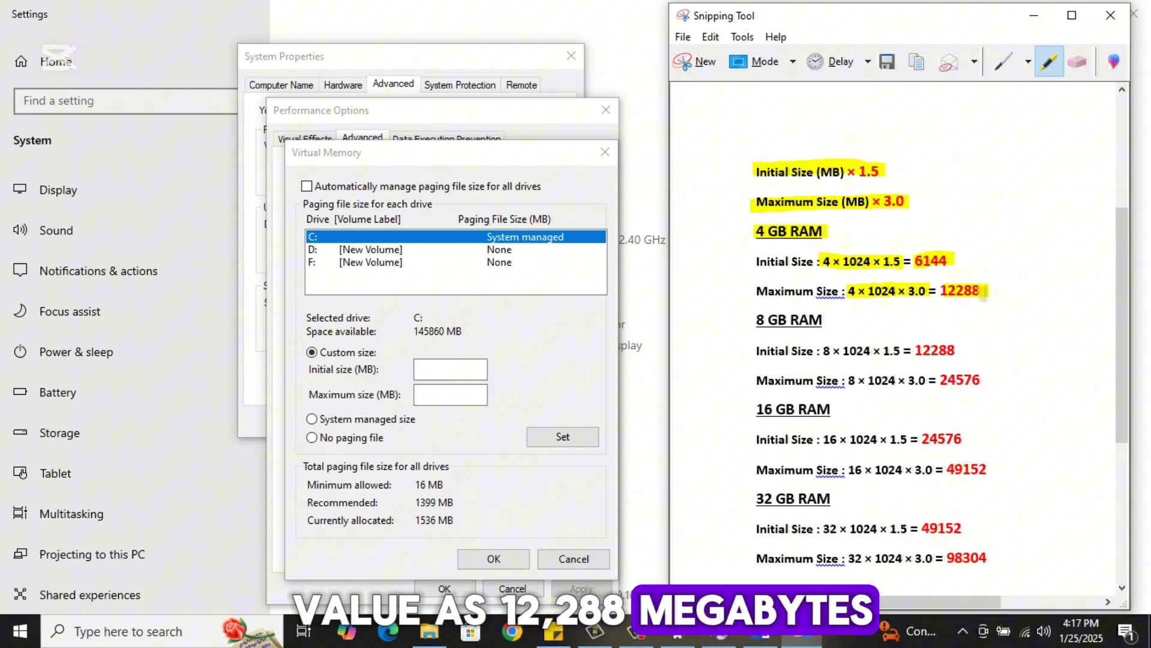
Step: Enter 6144 MB initial and 12288 MB maximum, then highlight the 8–32 GB RAM headings
{"action": "left_click", "coordinate": [444, 367]}
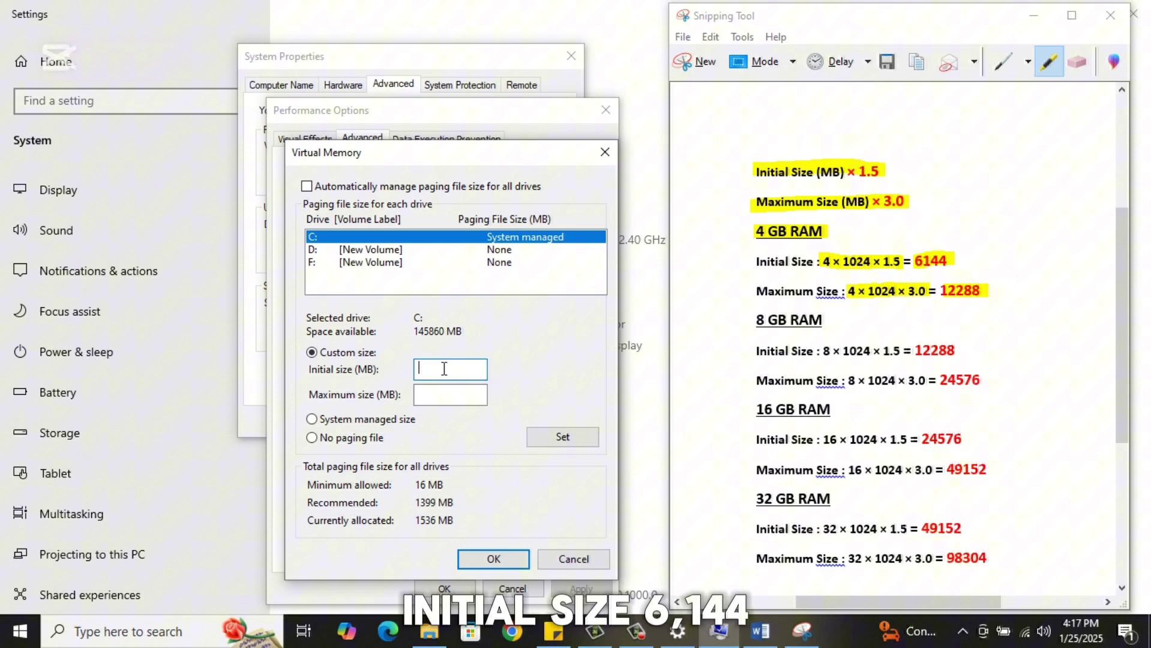
{"action": "type", "text": "6144"}
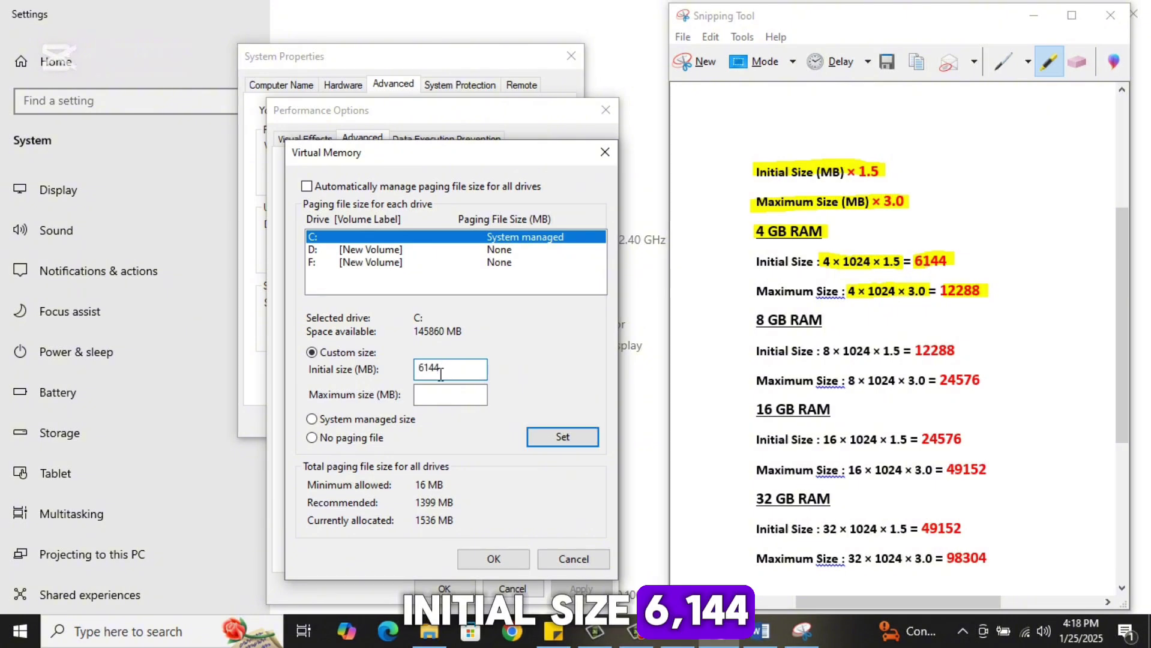
{"action": "left_click", "coordinate": [431, 396]}
{"action": "type", "text": "122"}
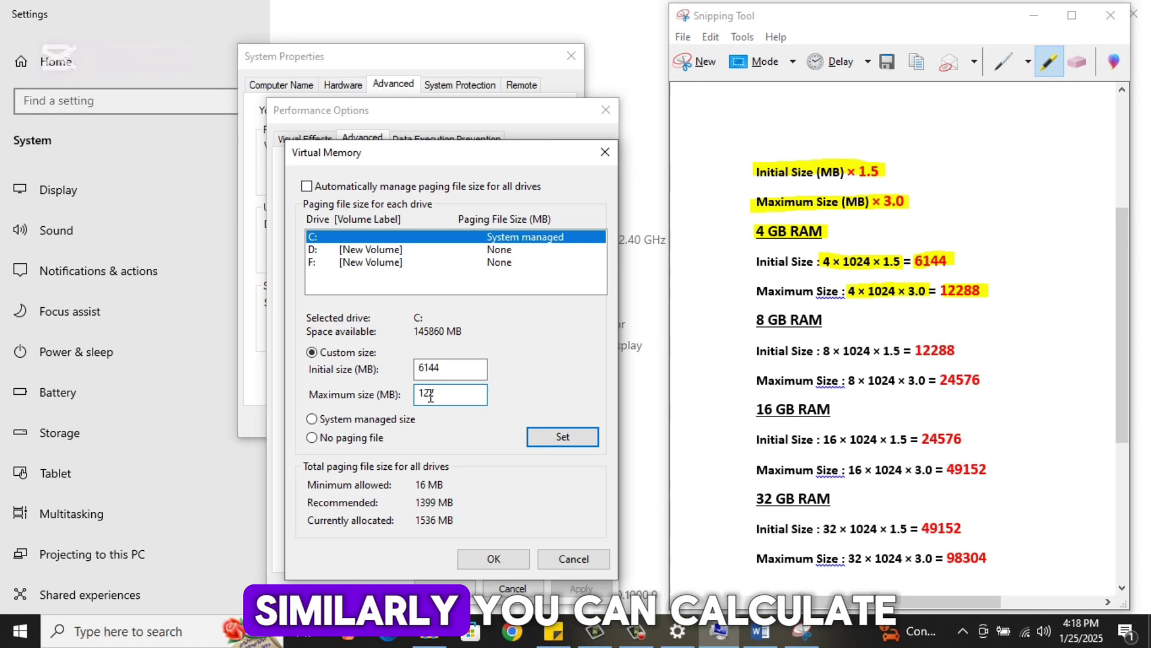
{"action": "type", "text": "88"}
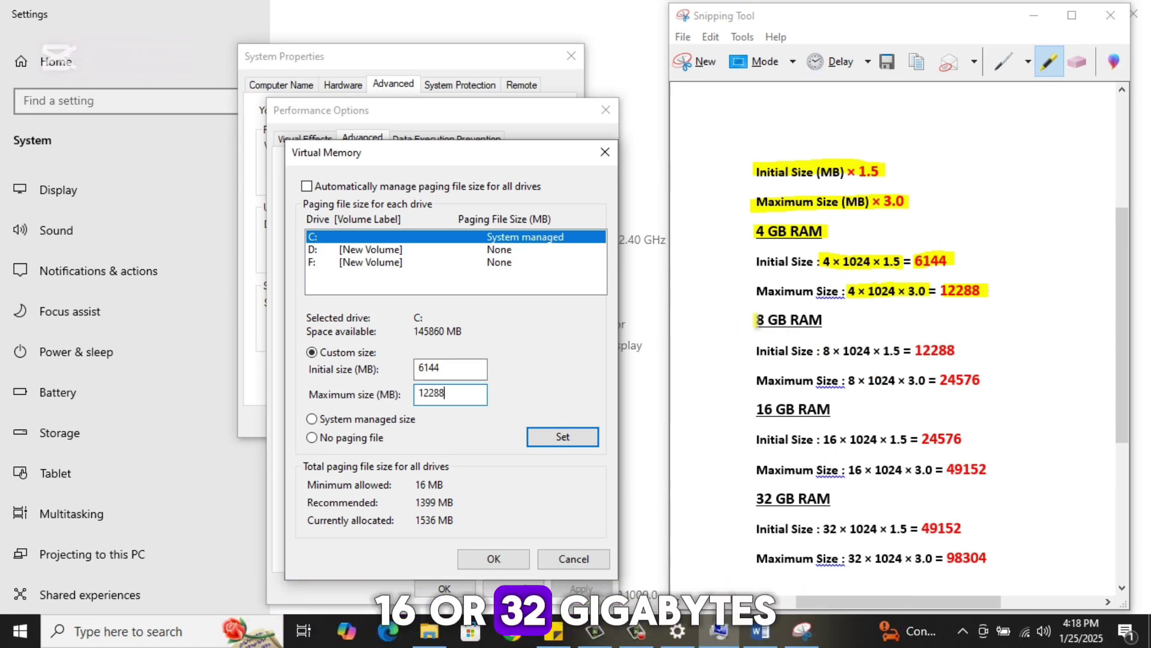
{"action": "left_click_drag", "start_coordinate": [747, 320], "coordinate": [824, 320]}
{"action": "left_click_drag", "start_coordinate": [746, 320], "coordinate": [824, 321]}
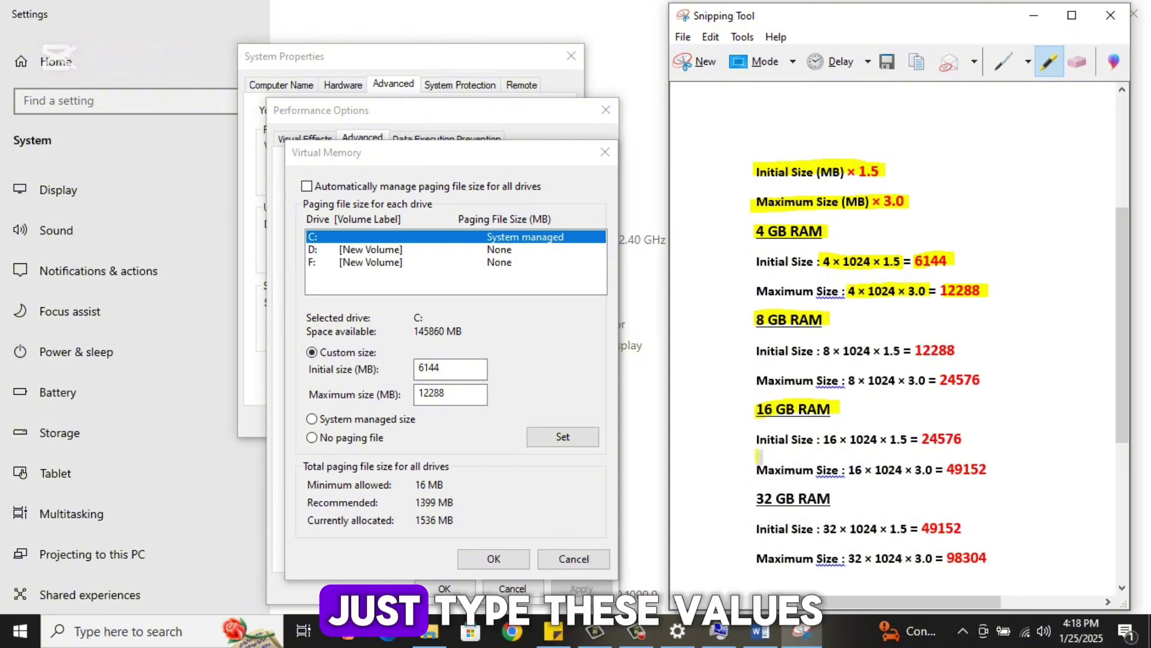
{"action": "left_click_drag", "start_coordinate": [755, 499], "coordinate": [831, 498]}
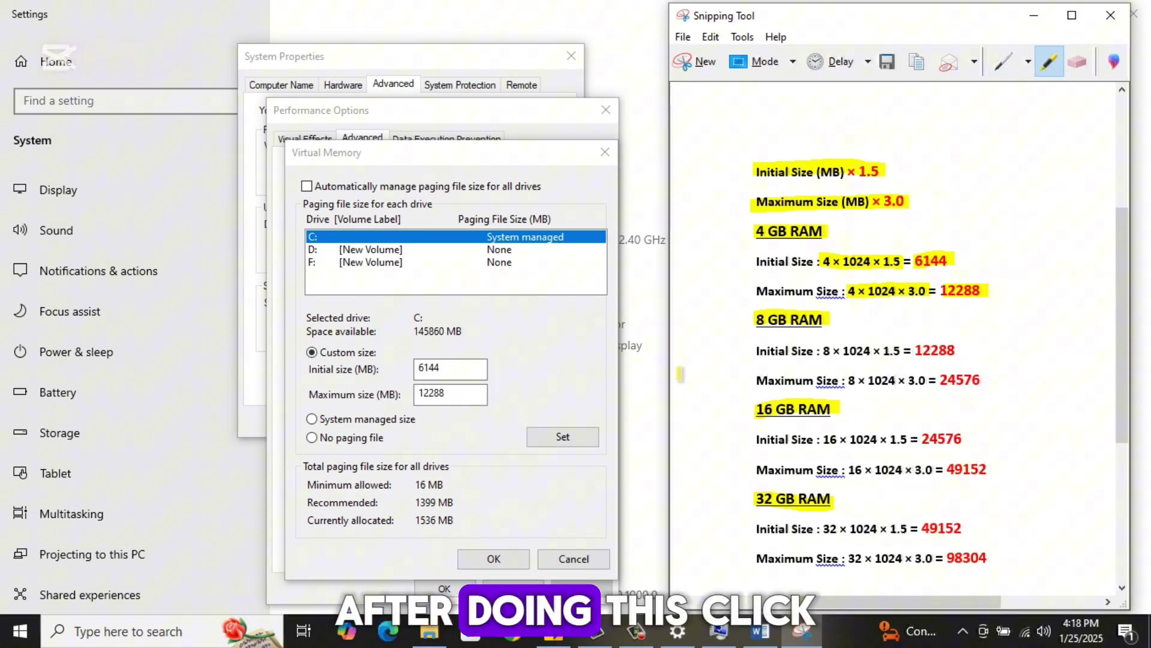
Step: Set drive C's 6144–12288 MB size, then OK Virtual Memory, Performance Options and System Properties
{"action": "left_click", "coordinate": [563, 437]}
{"action": "left_click", "coordinate": [1033, 16]}
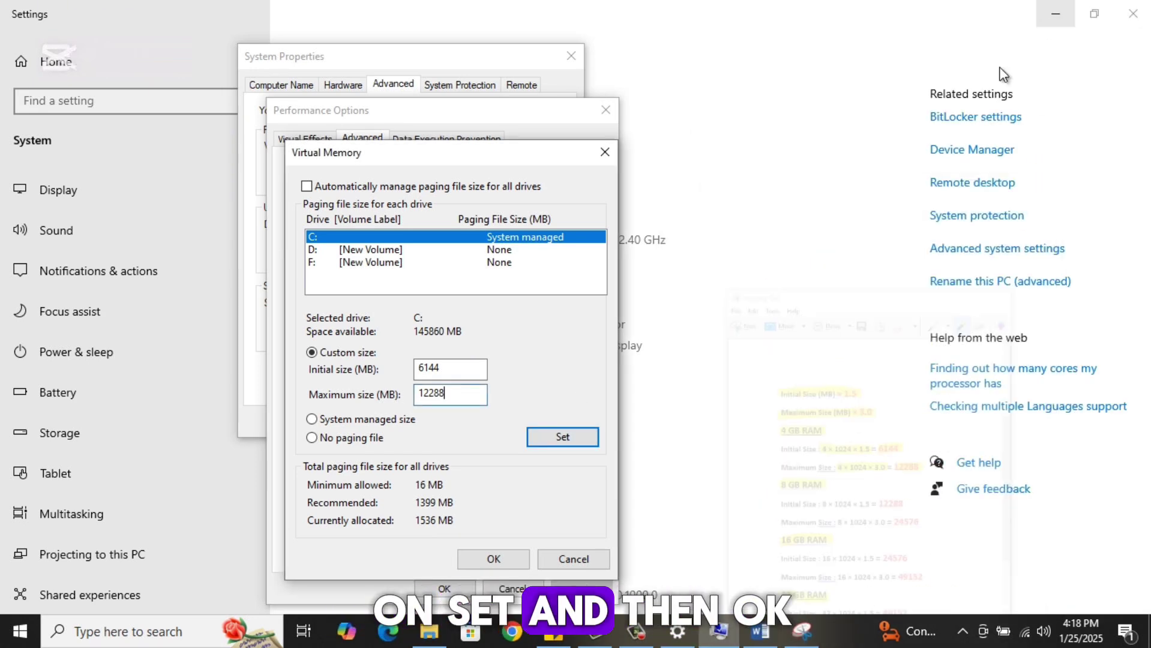
{"action": "left_click", "coordinate": [581, 438]}
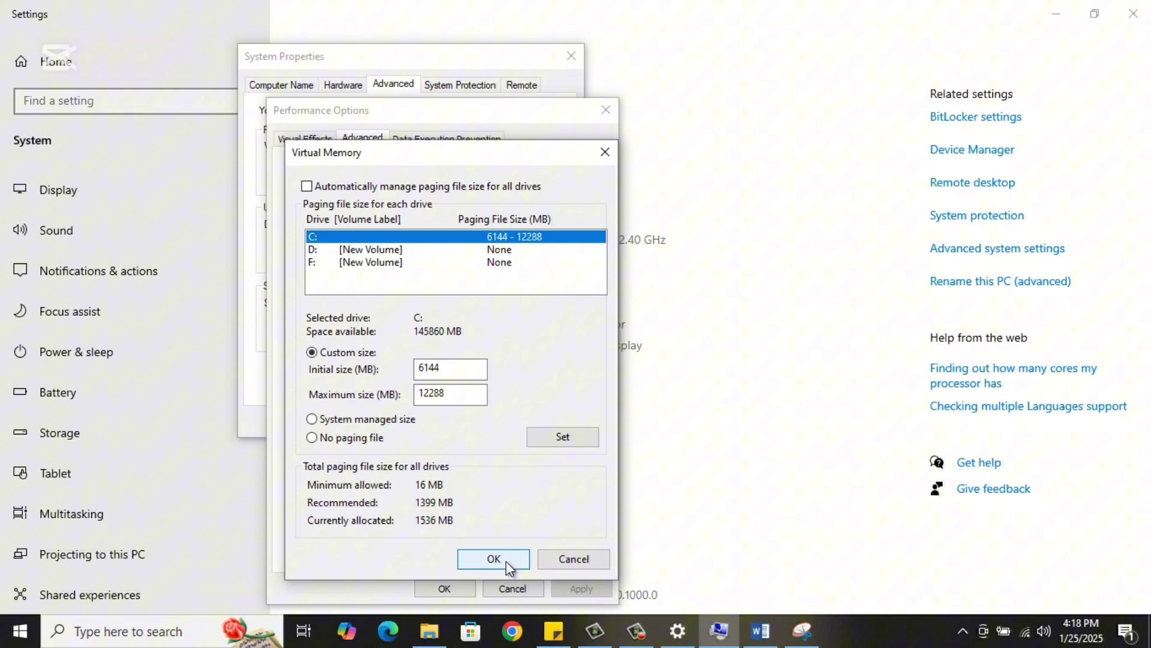
{"action": "left_click", "coordinate": [506, 559]}
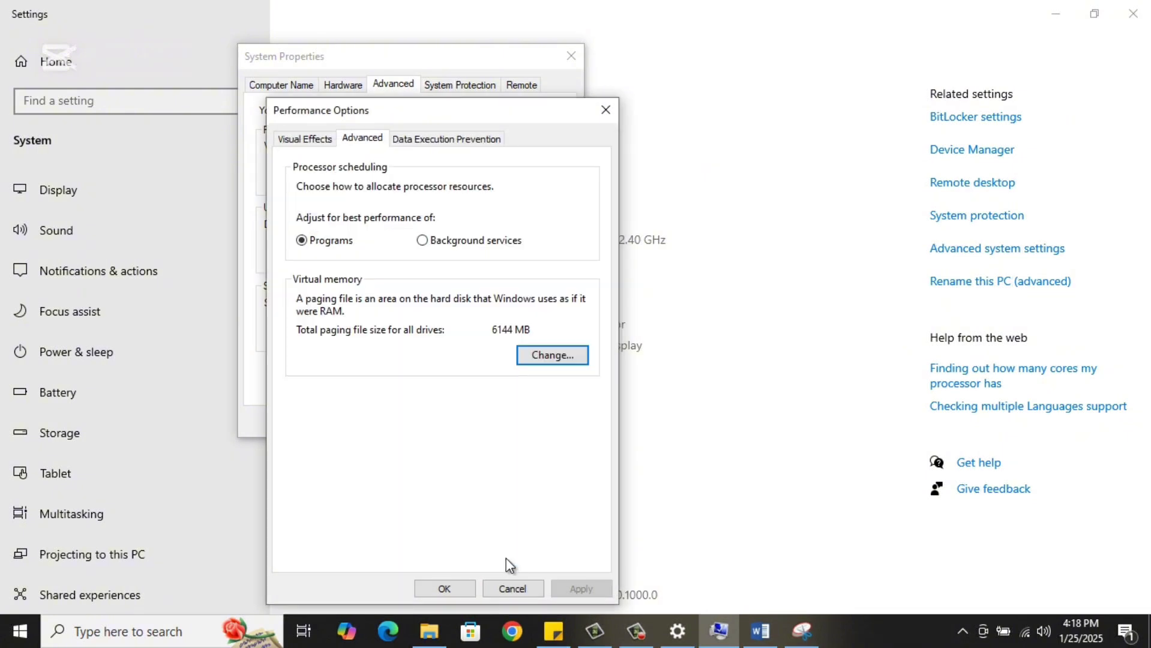
{"action": "left_click", "coordinate": [444, 589]}
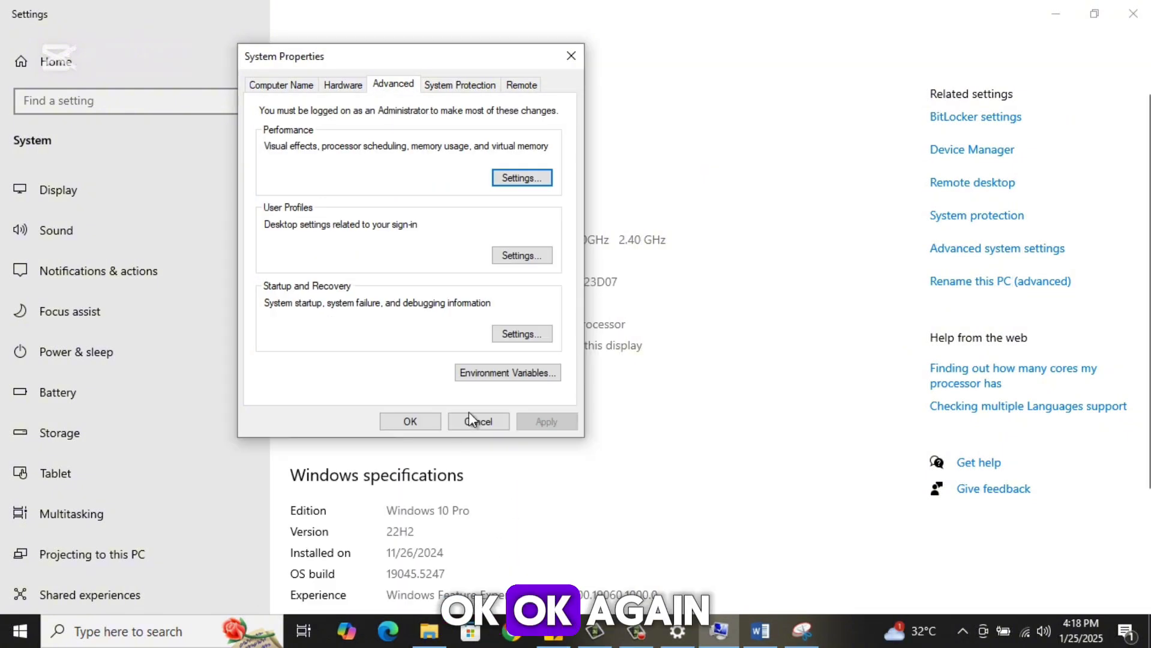
{"action": "left_click", "coordinate": [425, 416]}
Step: Close Settings and show the Start menu's power options, including Restart
{"action": "left_click", "coordinate": [1129, 18]}
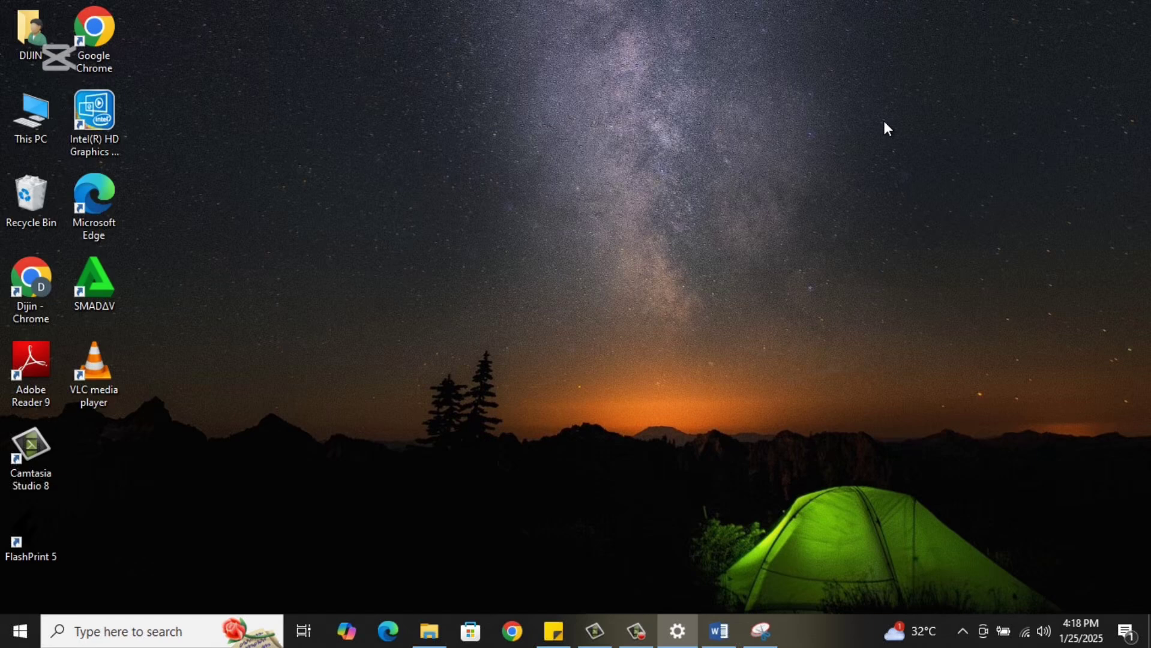
{"action": "left_click", "coordinate": [20, 631]}
{"action": "left_click", "coordinate": [20, 596]}
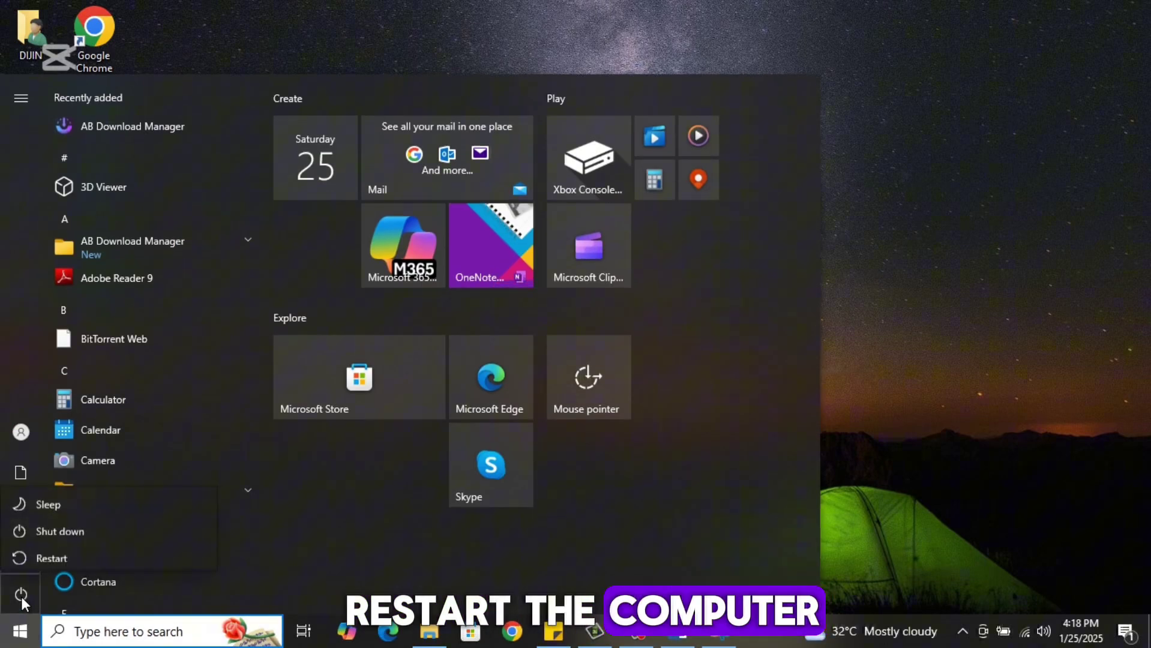